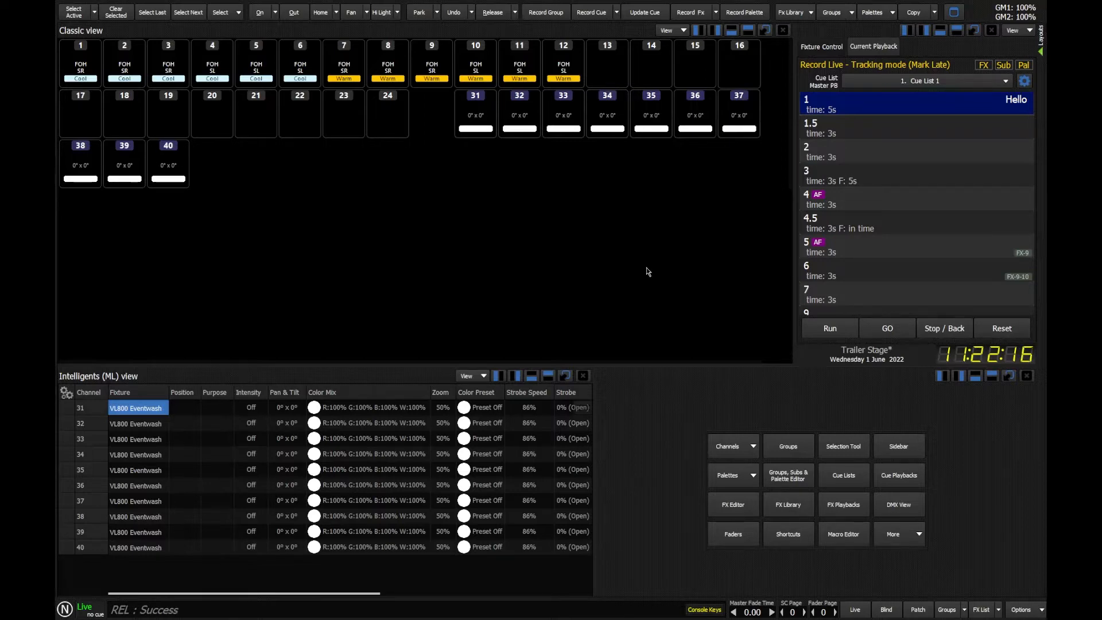
pyautogui.click(1021, 610)
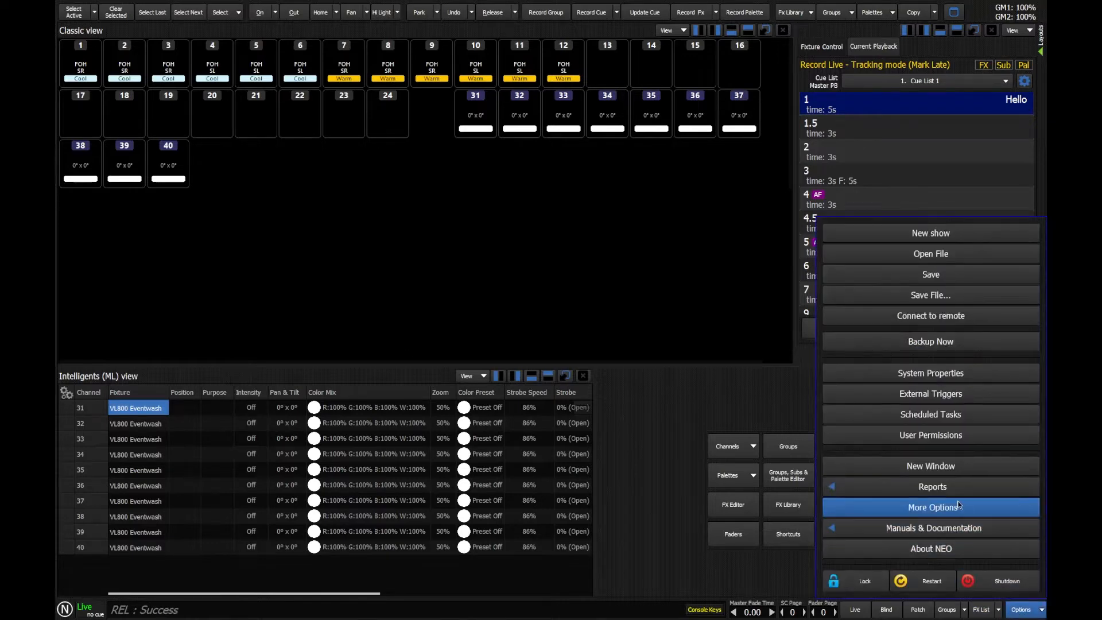
pyautogui.click(940, 511)
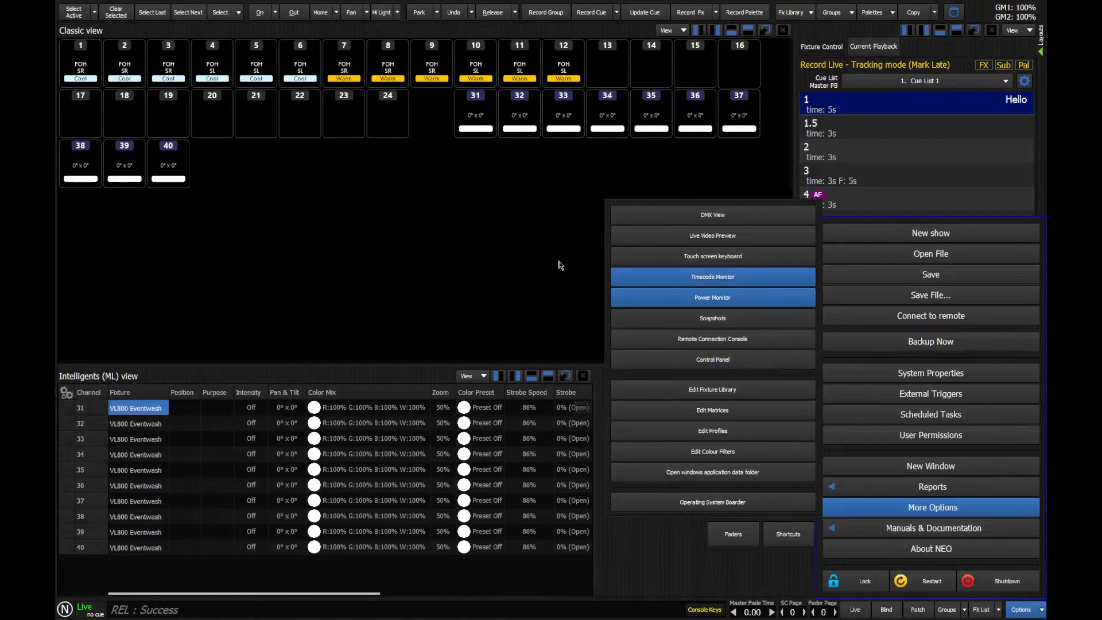
pyautogui.click(488, 315)
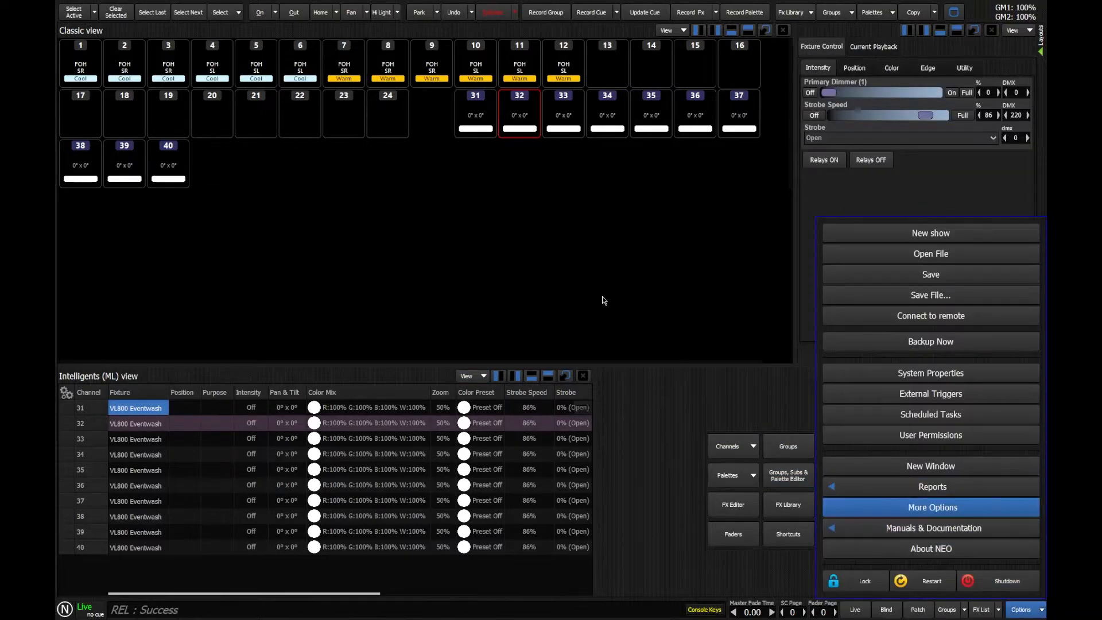
pyautogui.click(589, 289)
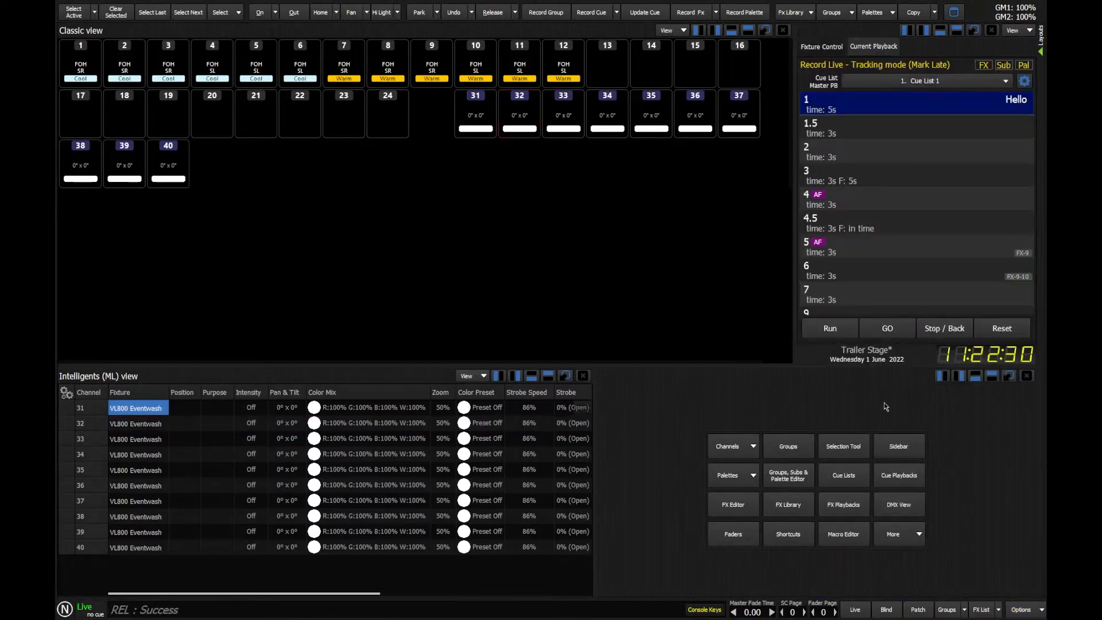
# Open System Properties and review the device protocols available for Universe 1's DMX output.
pyautogui.click(1025, 610)
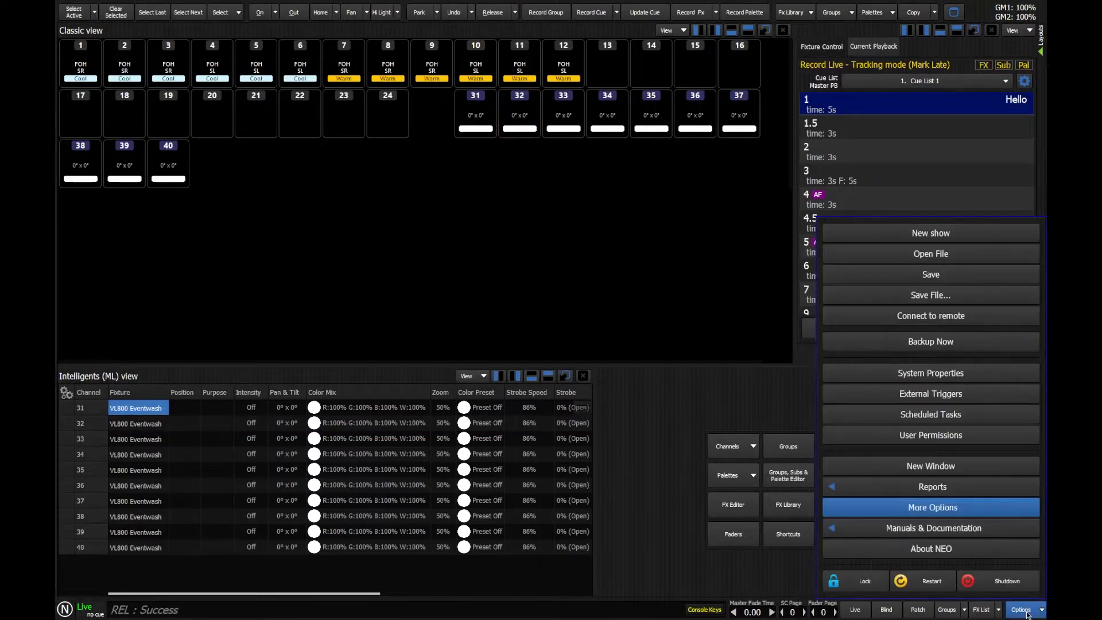
pyautogui.click(940, 374)
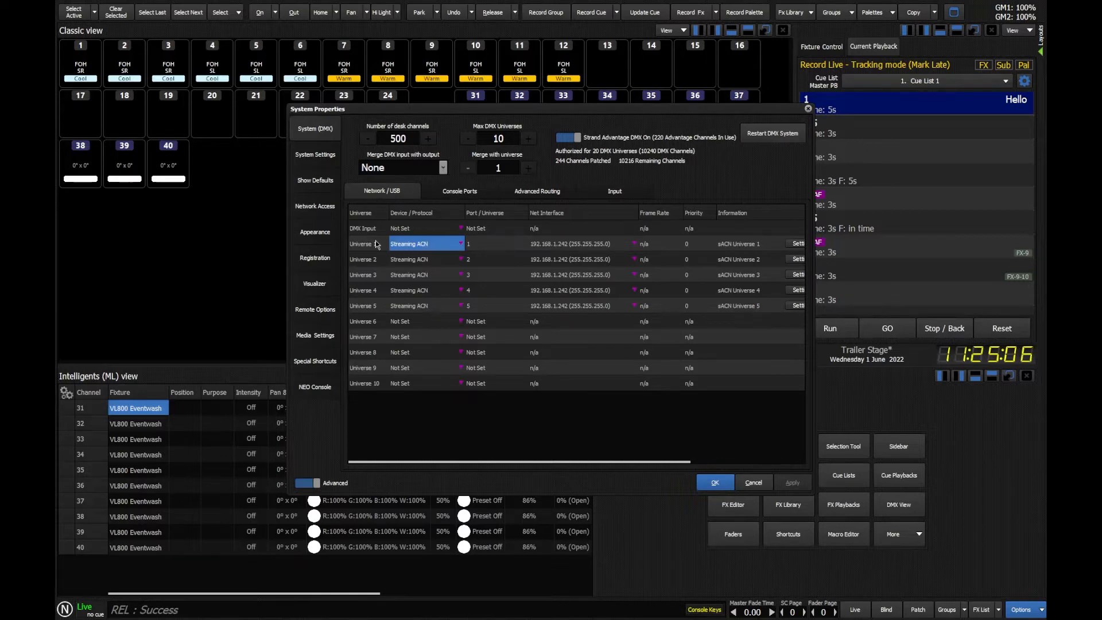
pyautogui.click(423, 245)
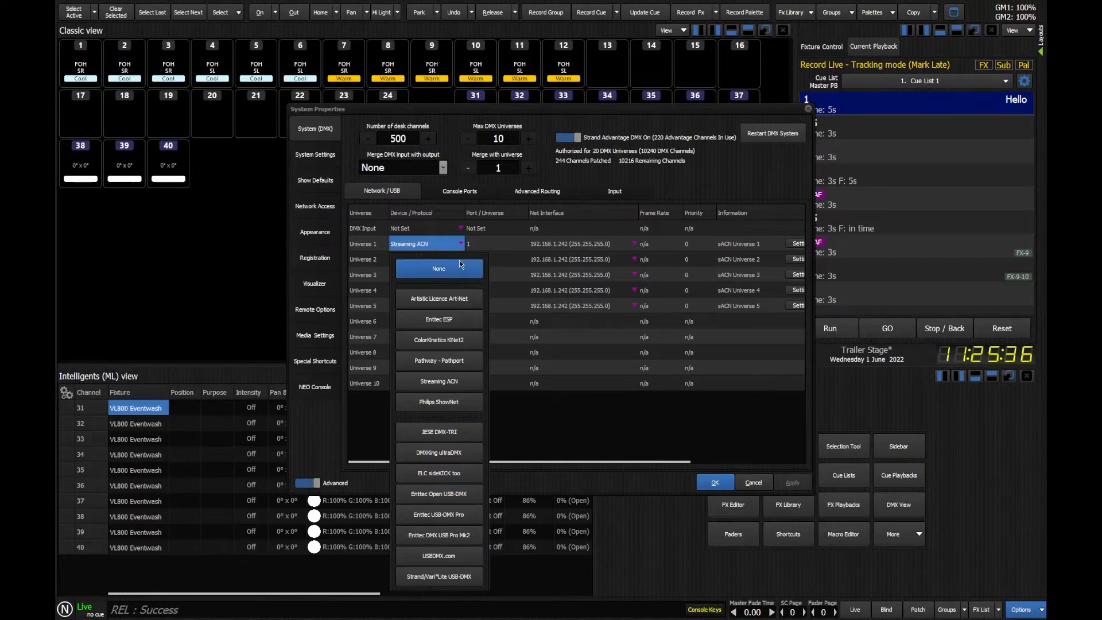
pyautogui.click(468, 183)
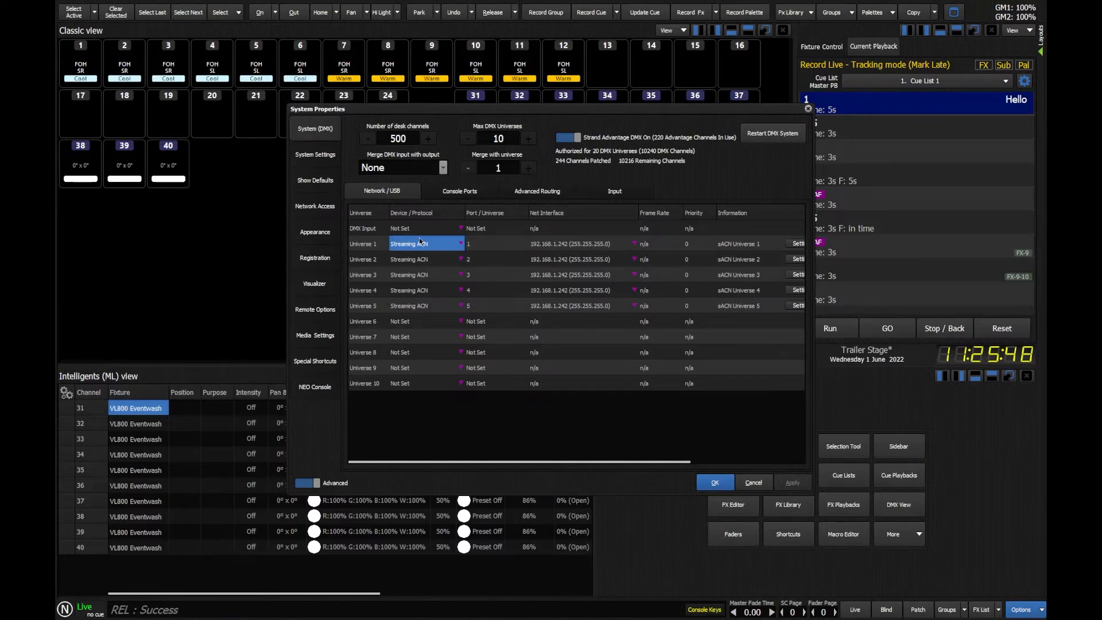
# Set Universe 1's port/universe number to 101 in the network output table.
pyautogui.click(483, 242)
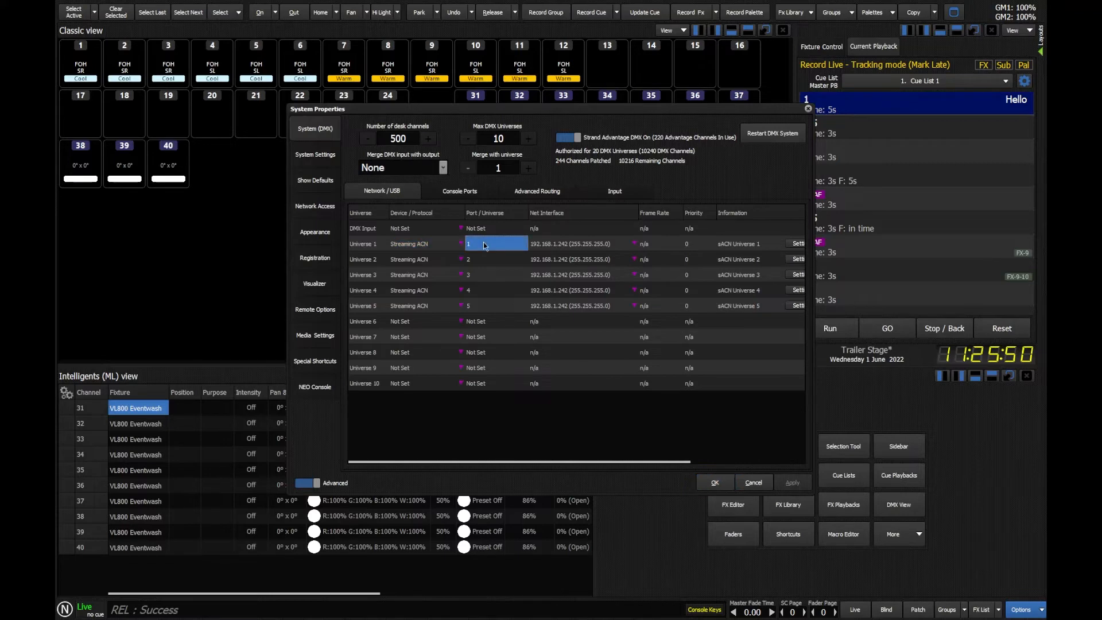
pyautogui.click(483, 243)
pyautogui.write('101')
pyautogui.press('Return')
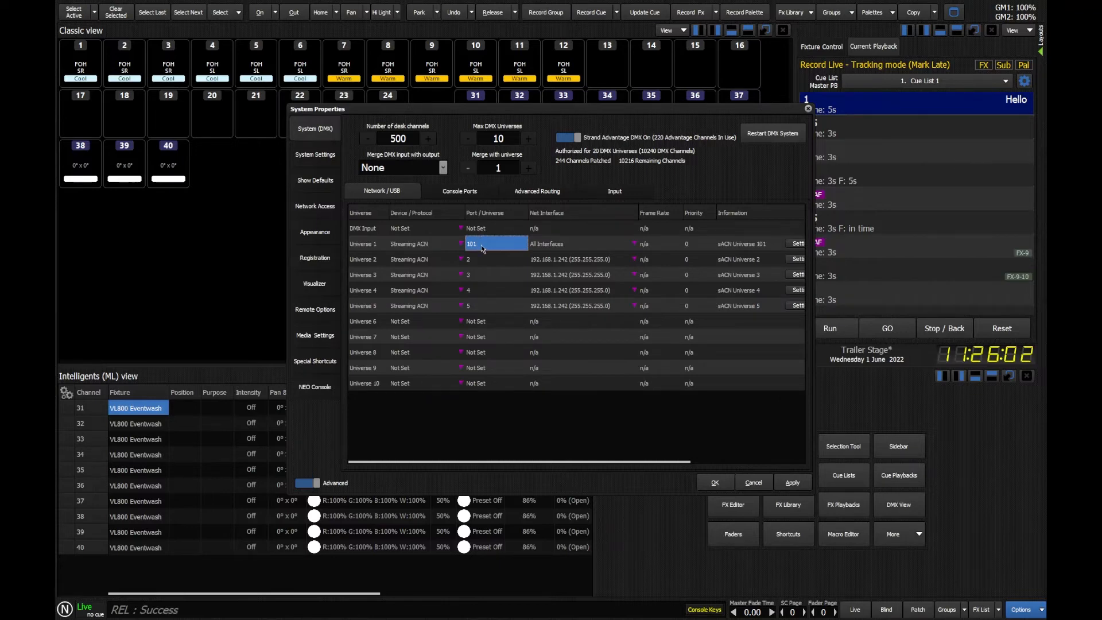
# Set Universe 1's port/universe number to 1 and review its network interface choices, keeping All Interfaces.
pyautogui.write('1')
pyautogui.press('Return')
pyautogui.click(572, 241)
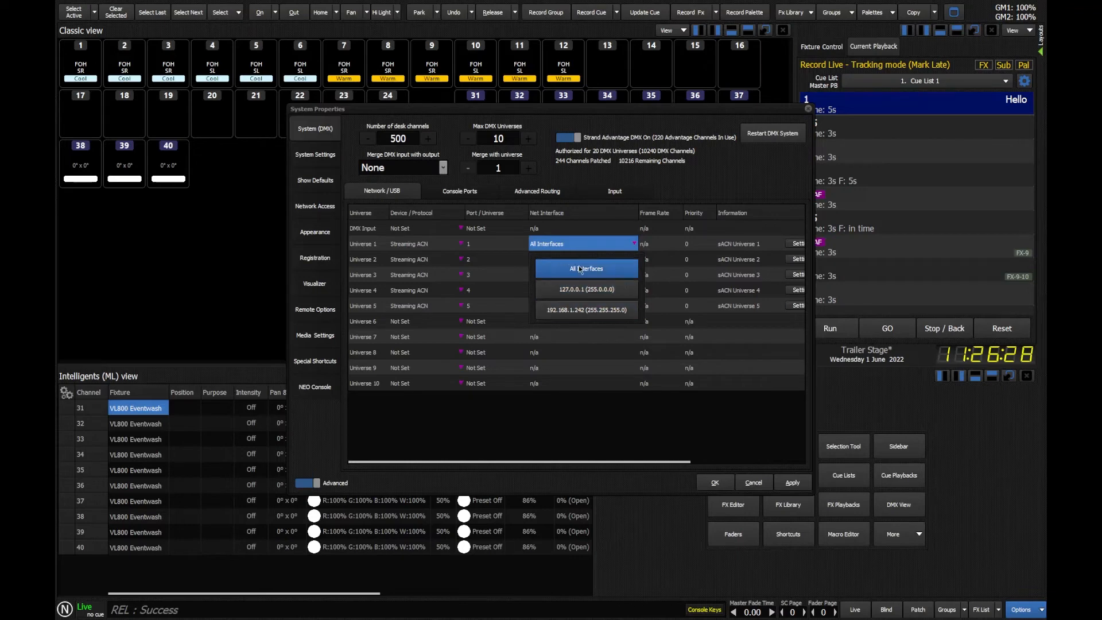
pyautogui.click(592, 246)
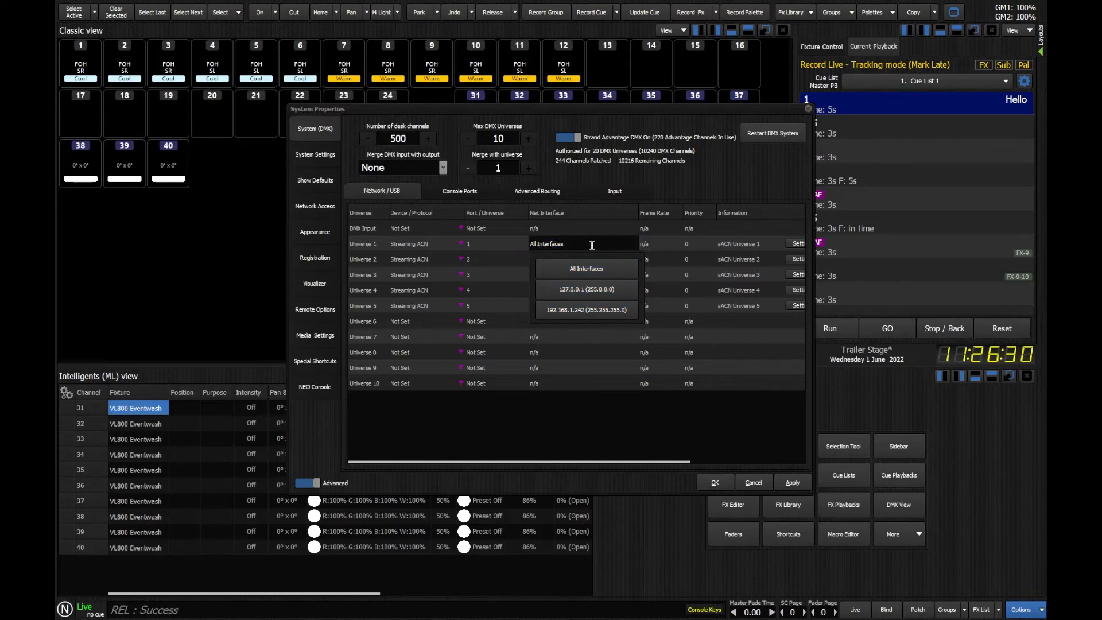
pyautogui.click(678, 184)
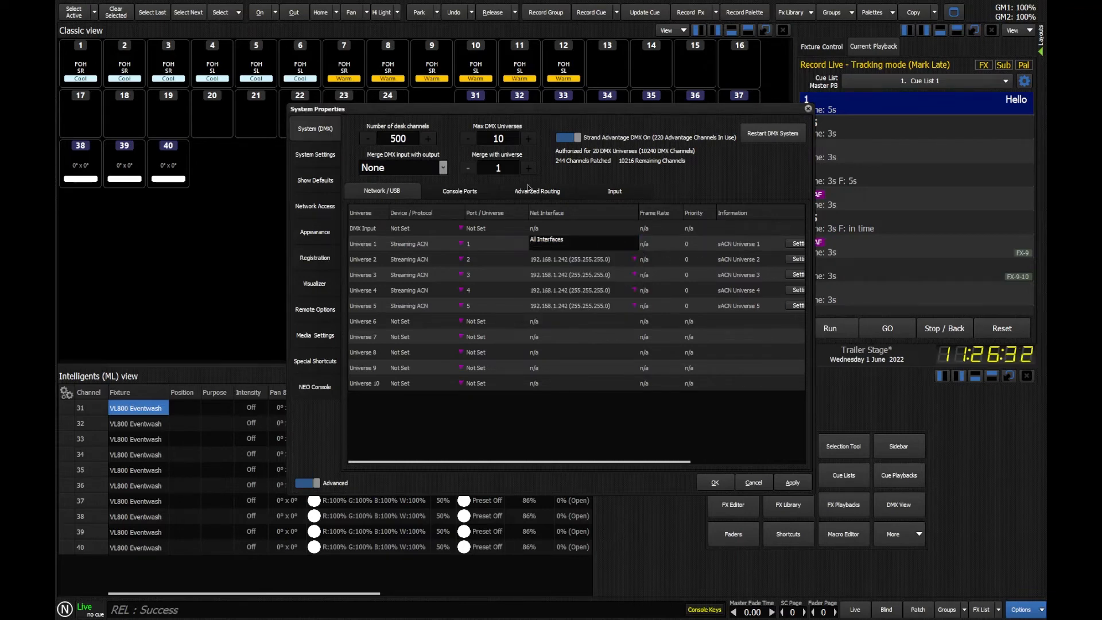
# Set the sACN priority of Universe 1 to 100.
pyautogui.click(696, 242)
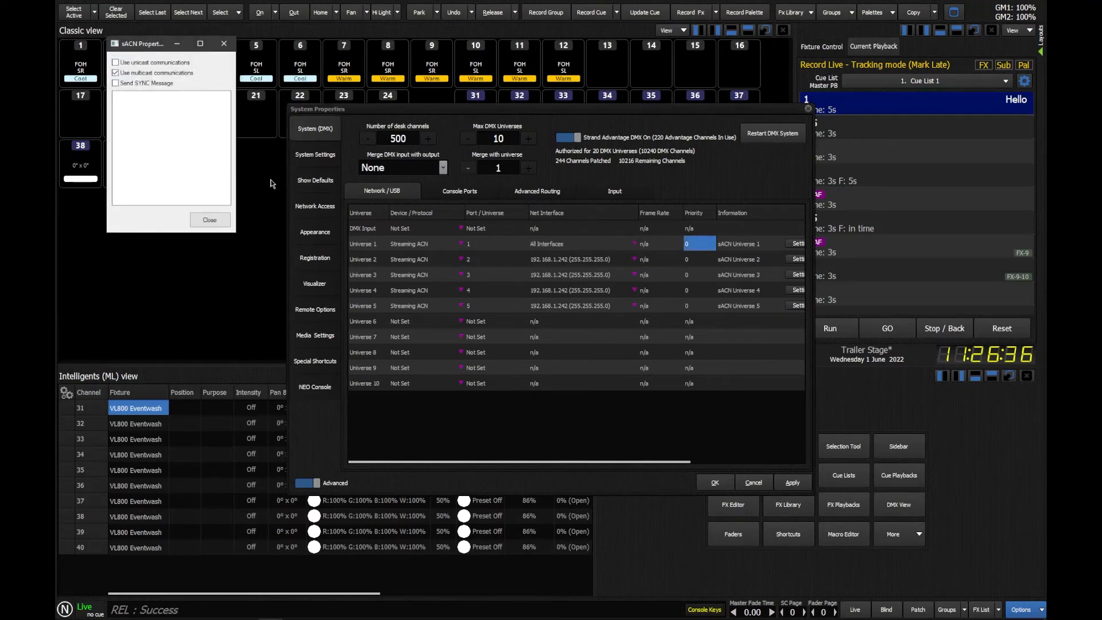
pyautogui.click(225, 44)
pyautogui.click(702, 242)
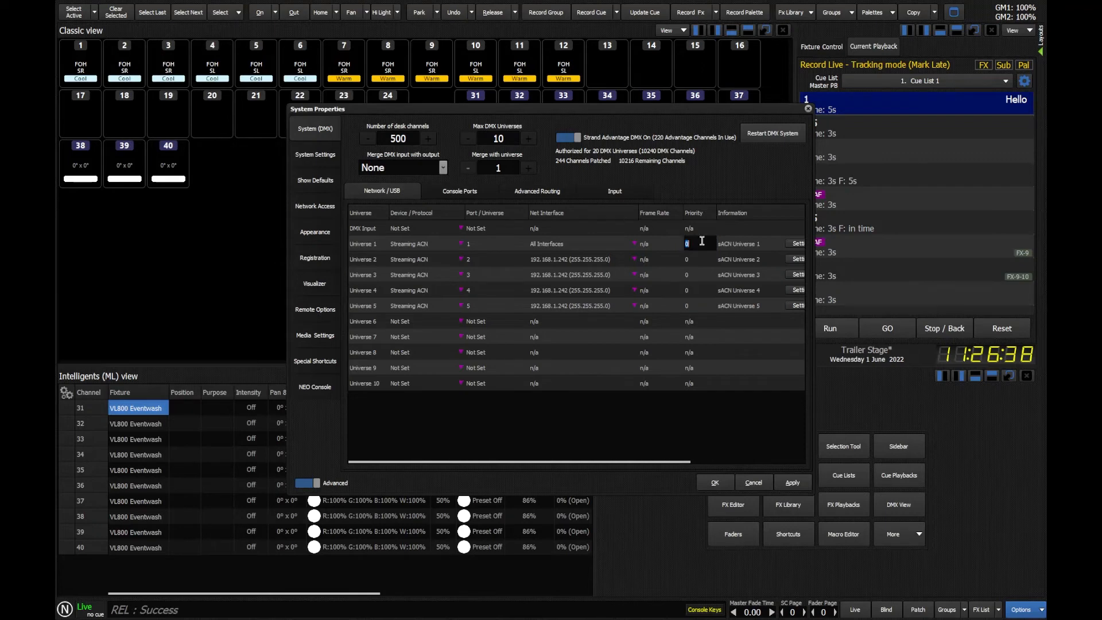
pyautogui.write('100')
pyautogui.press('Return')
# Label Universe 1 as Stage Left and Universe 2 as Stage Right in the universe descriptions.
pyautogui.moveTo(548, 461); pyautogui.dragTo(749, 462)
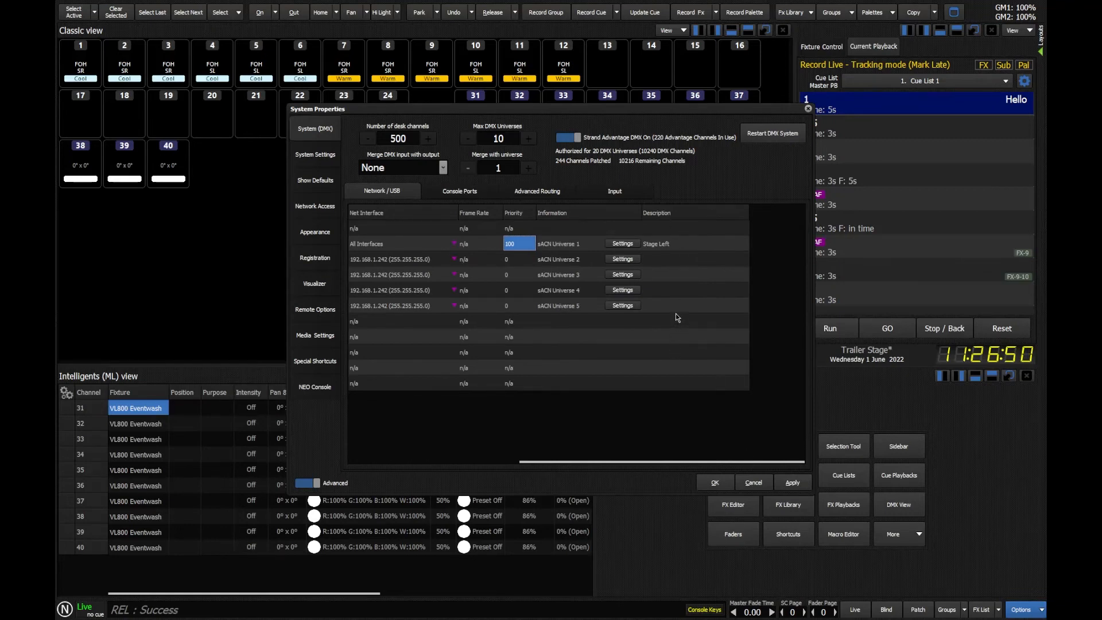
pyautogui.click(668, 260)
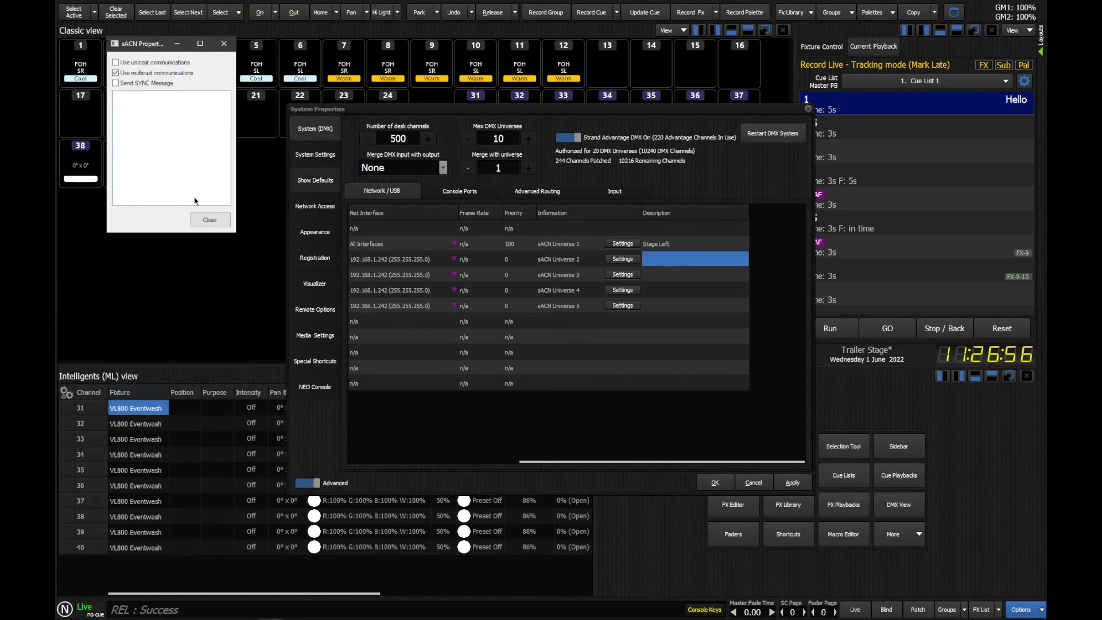
pyautogui.click(209, 219)
pyautogui.click(704, 260)
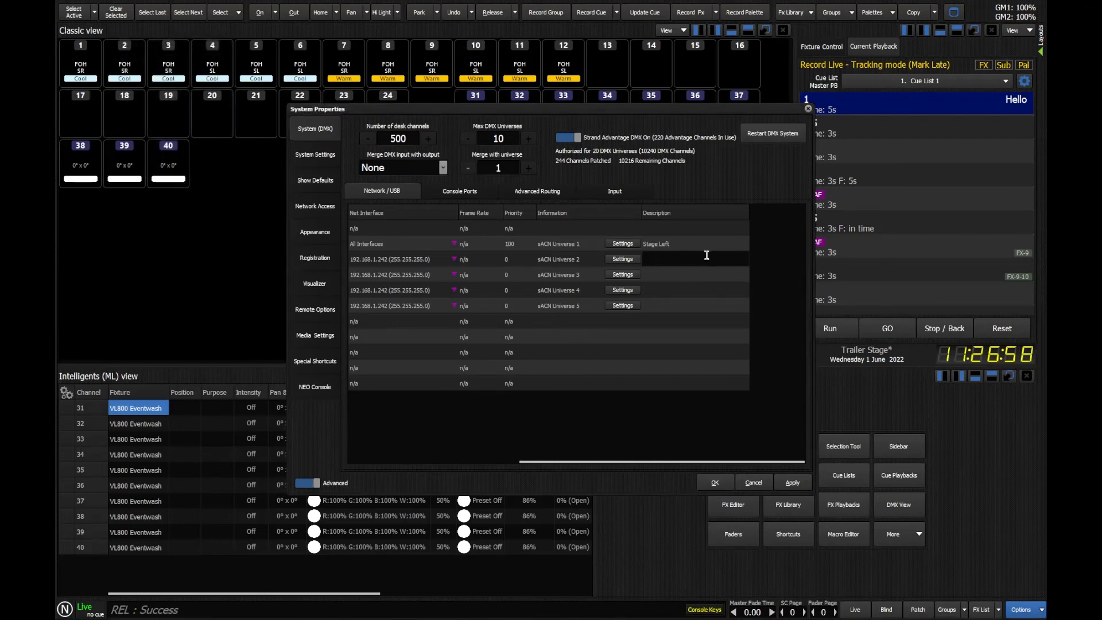
pyautogui.write('Stage Right')
pyautogui.press('Return')
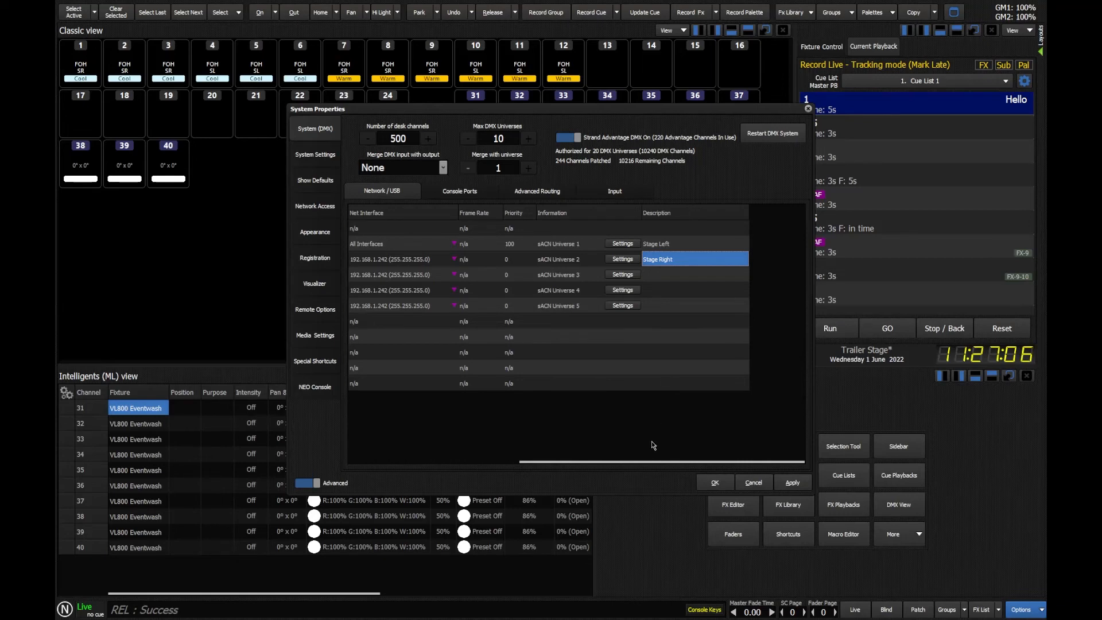
pyautogui.moveTo(657, 465); pyautogui.dragTo(457, 462)
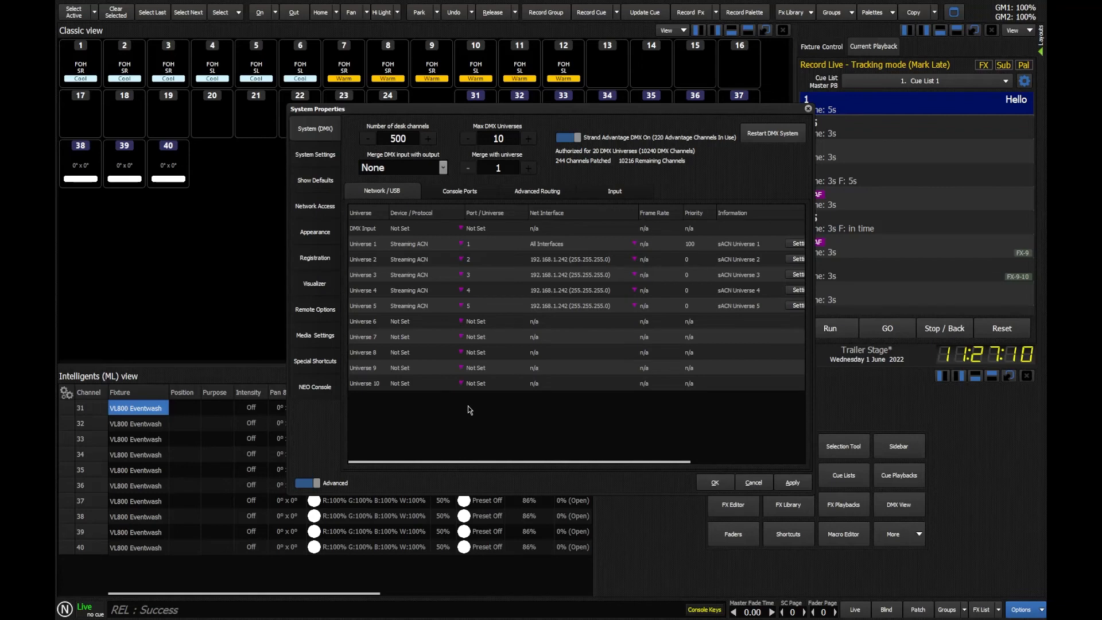
# Route console DMX ports 2, 3 and 4 to Universe 1.
pyautogui.click(450, 194)
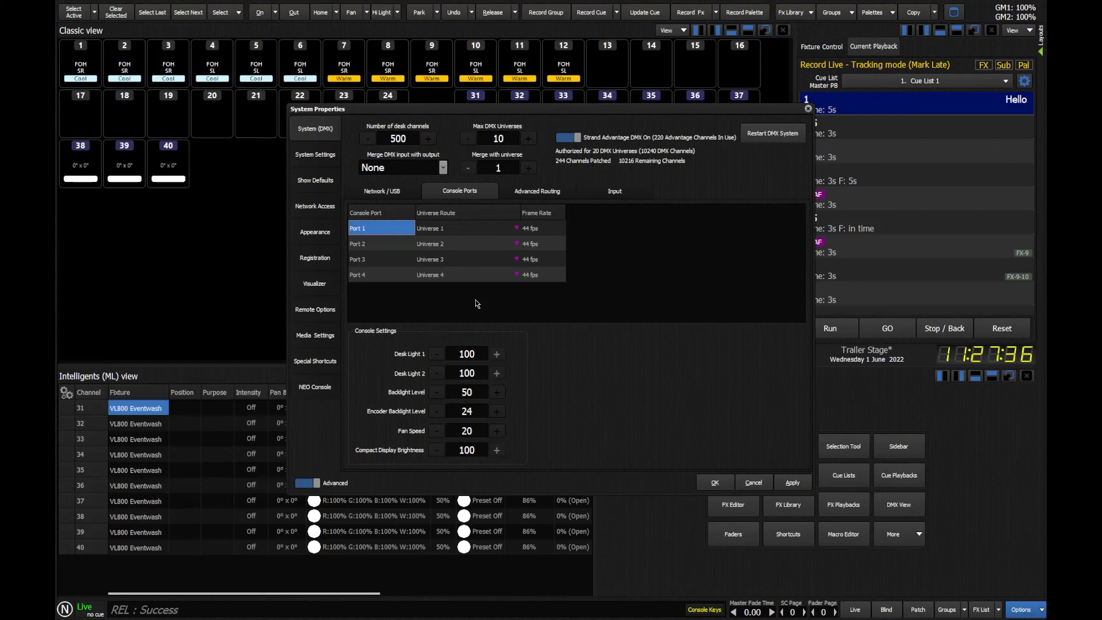
pyautogui.click(470, 245)
pyautogui.click(458, 273)
pyautogui.click(456, 257)
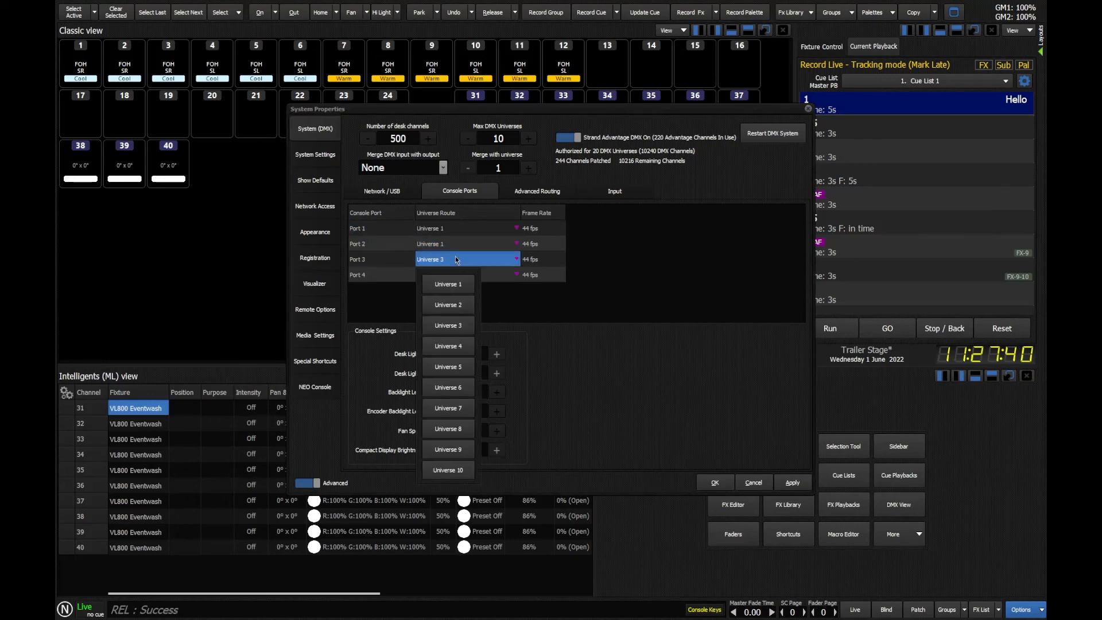
pyautogui.click(457, 285)
pyautogui.click(448, 274)
pyautogui.click(448, 299)
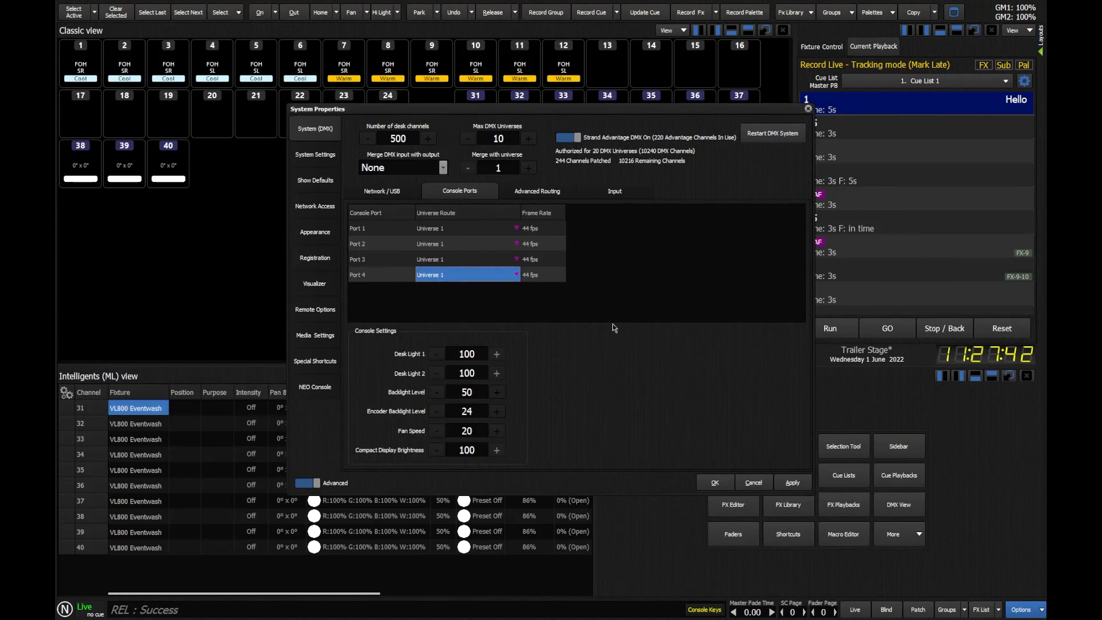